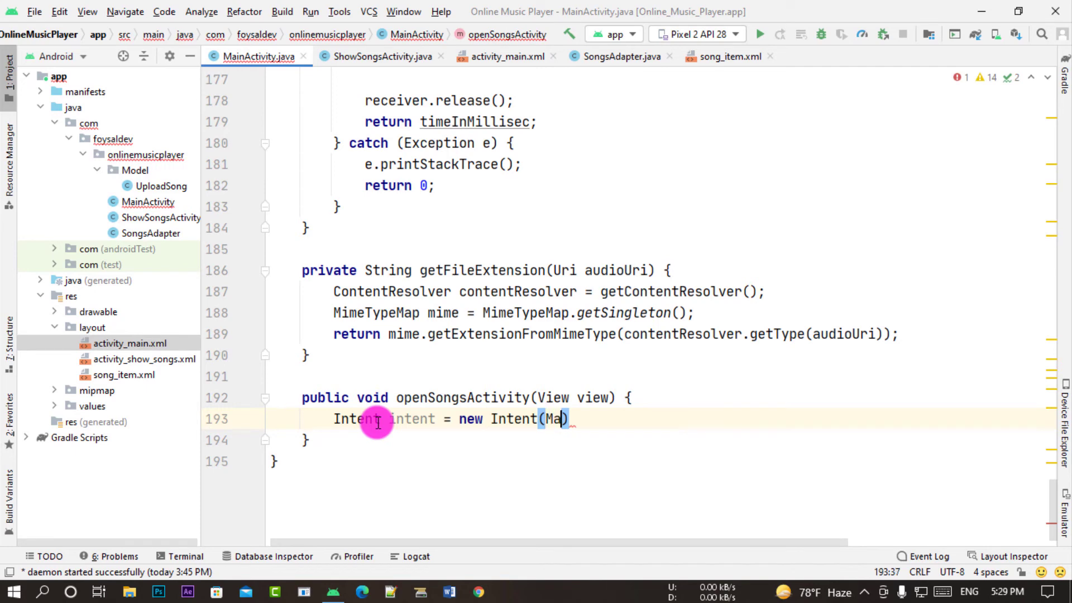
Step: Complete the Intent in openSongsActivity with MainActivity.this as context and ShowSongsActivity.class as target, ending the statement
key("Down")
key("Down")
key("Down")
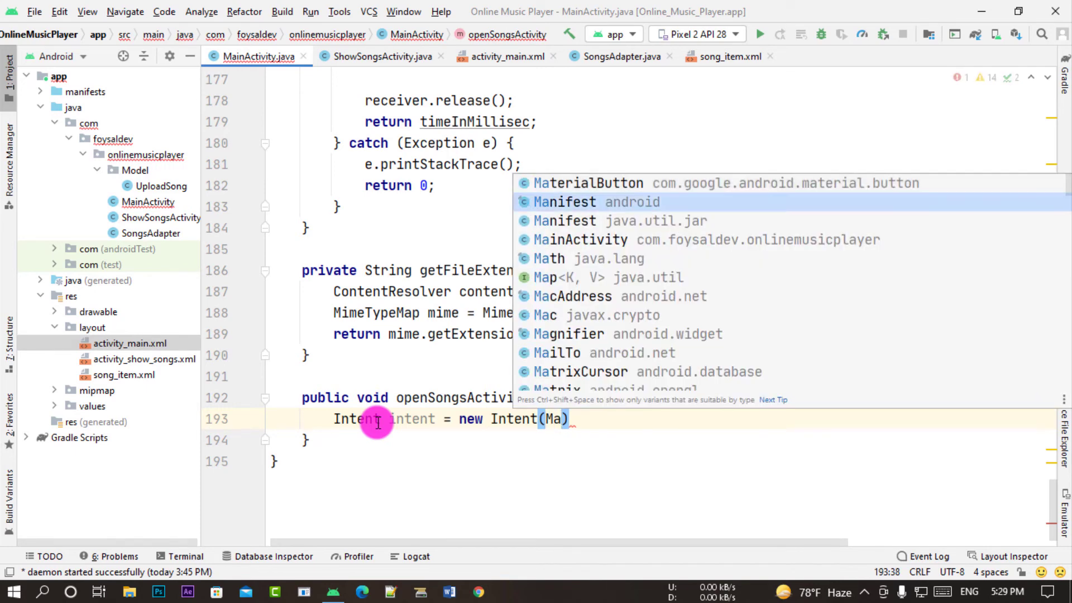
key("Return")
type(".this")
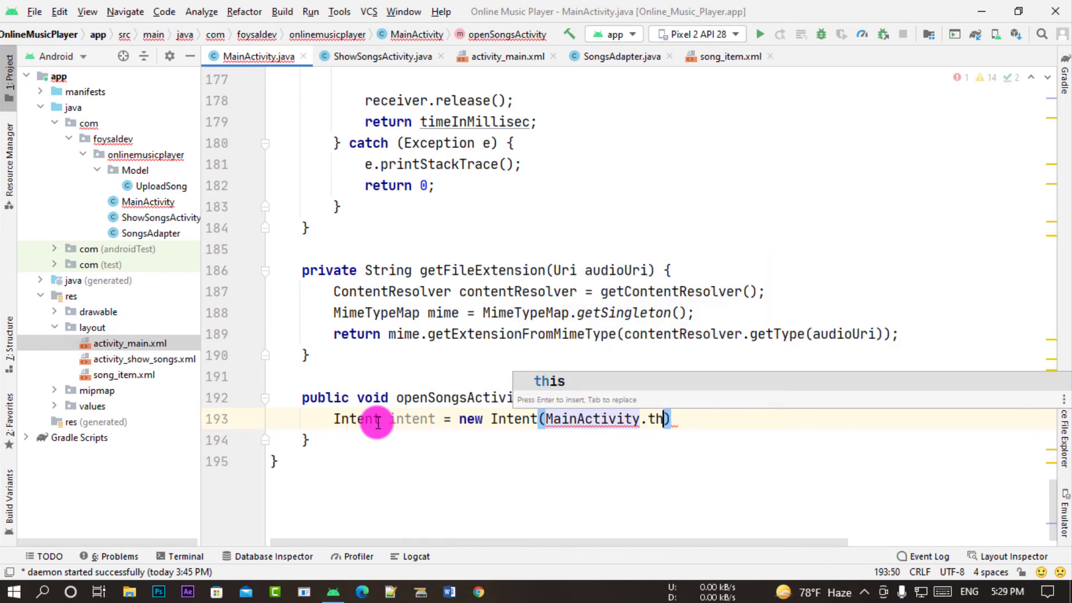
type(",")
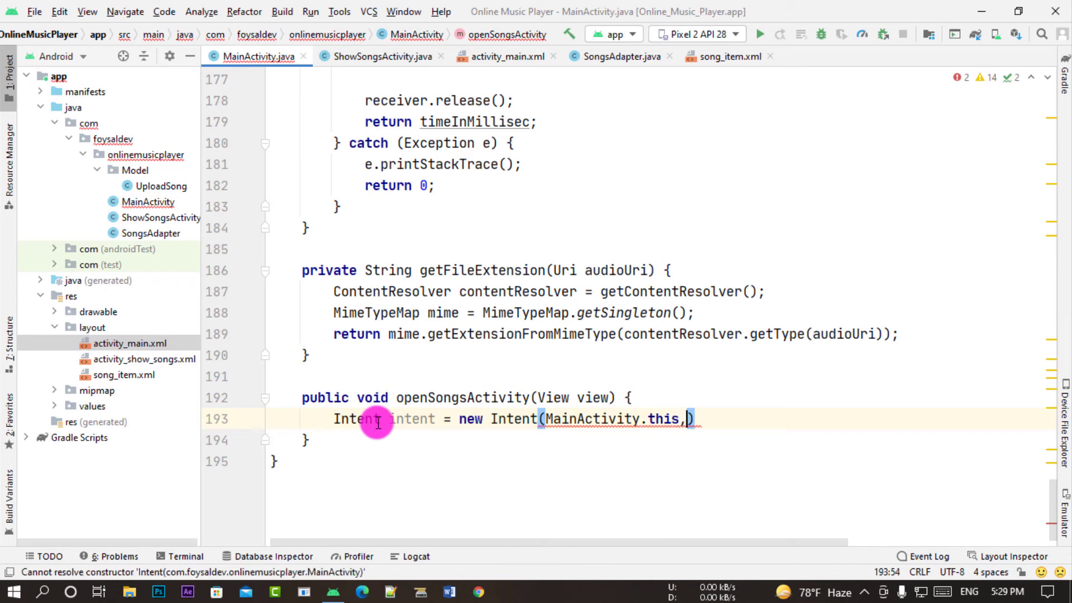
type("Sh")
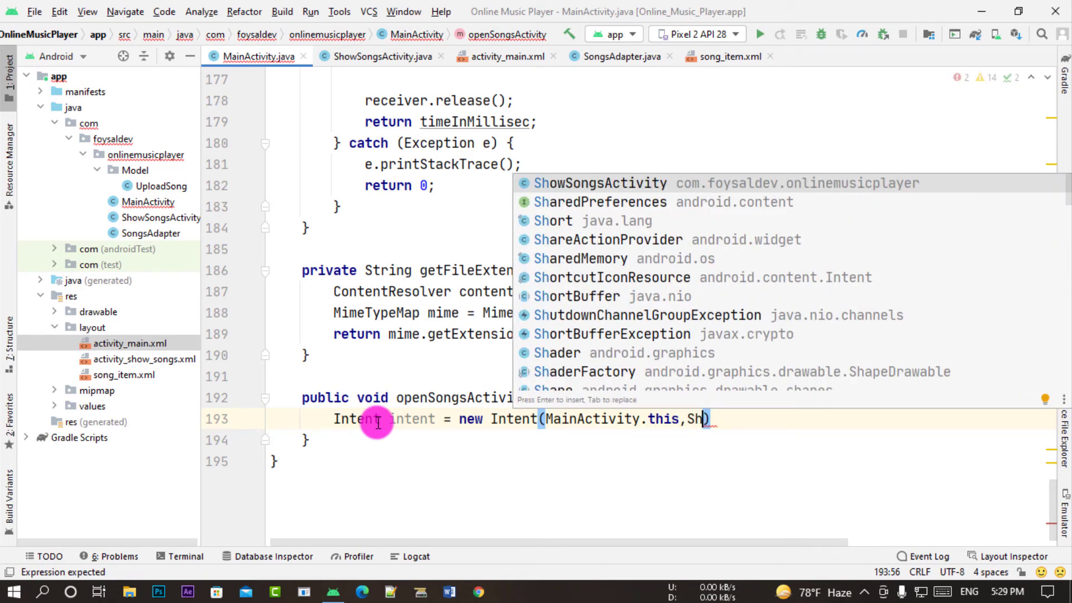
key("Return")
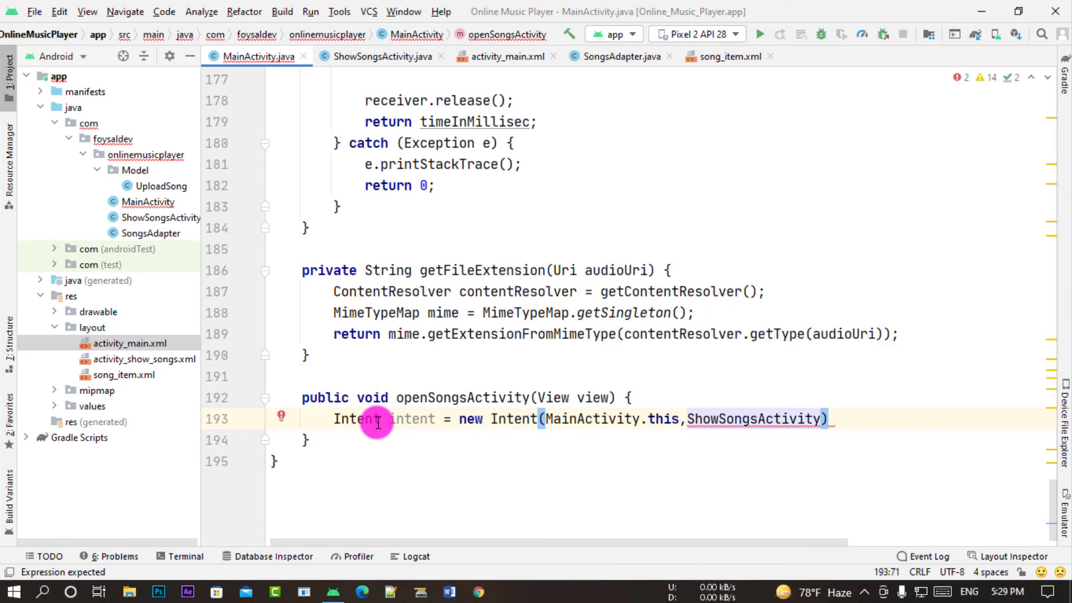
type(".class")
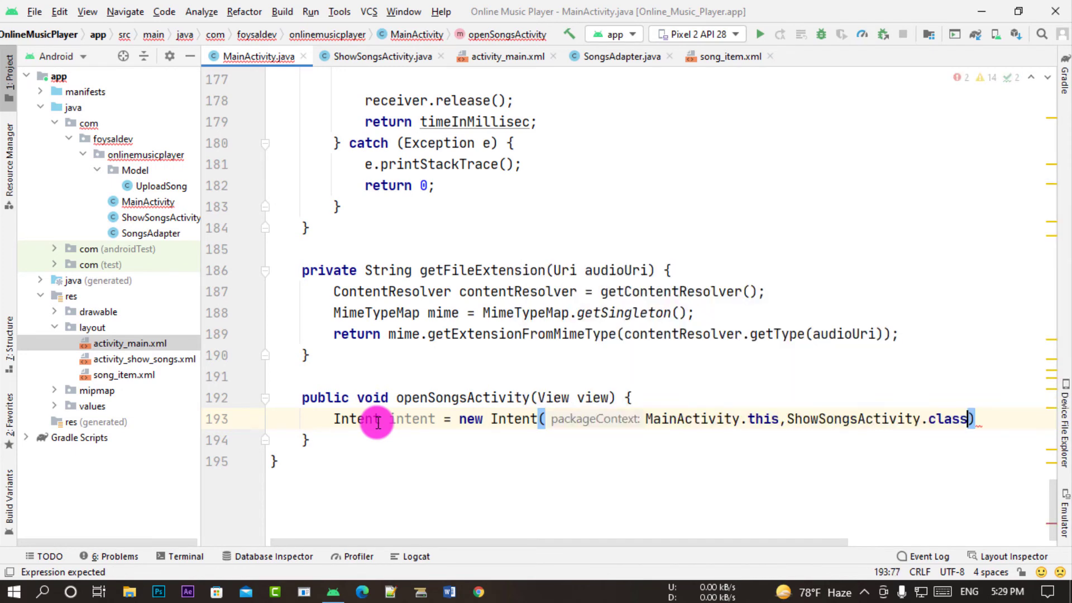
type(");")
key("Return")
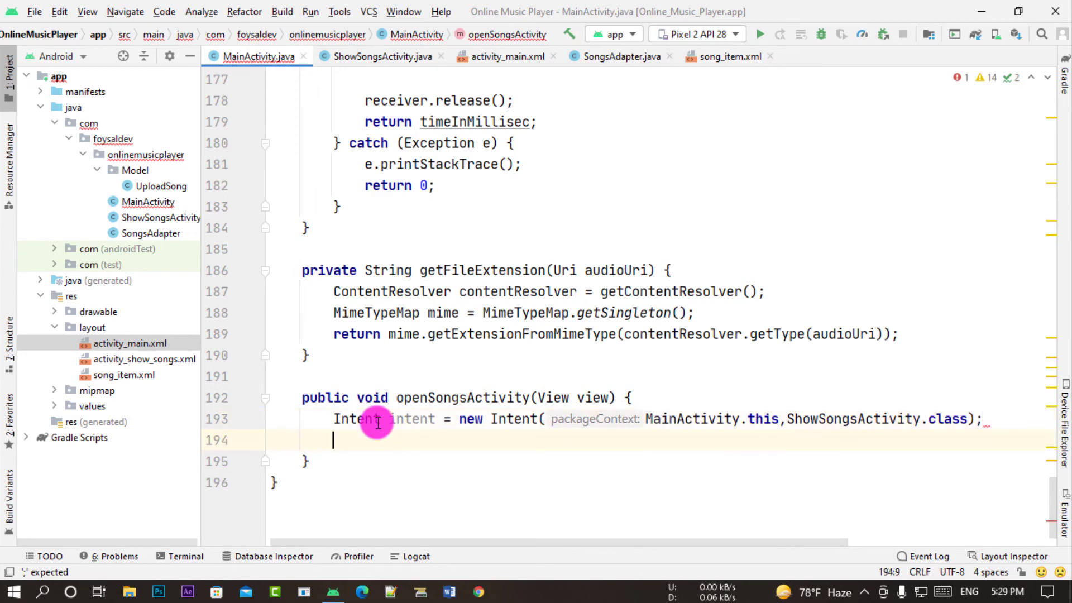
Step: Add the statement startActivity(intent); below the Intent declaration in openSongsActivity
type("s")
key("Up")
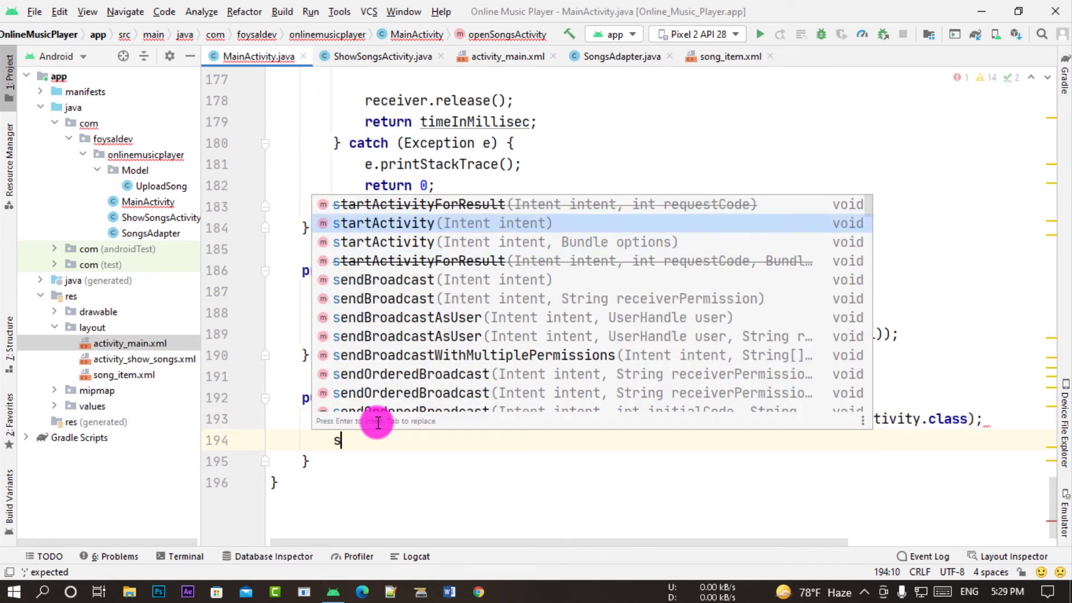
key("Return")
type("ivity(intent);")
key("Return")
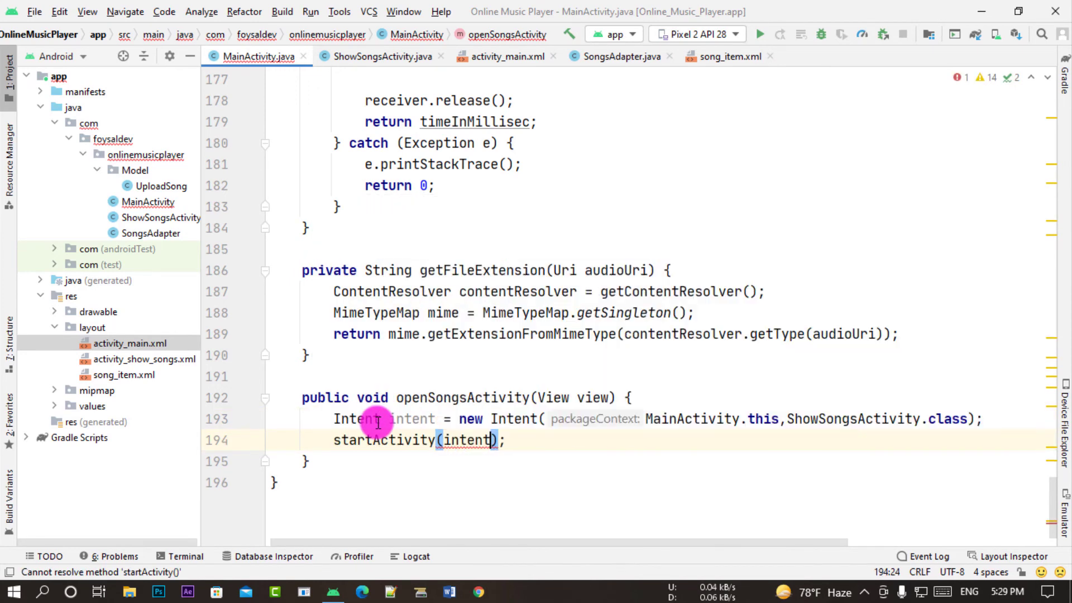
key("End")
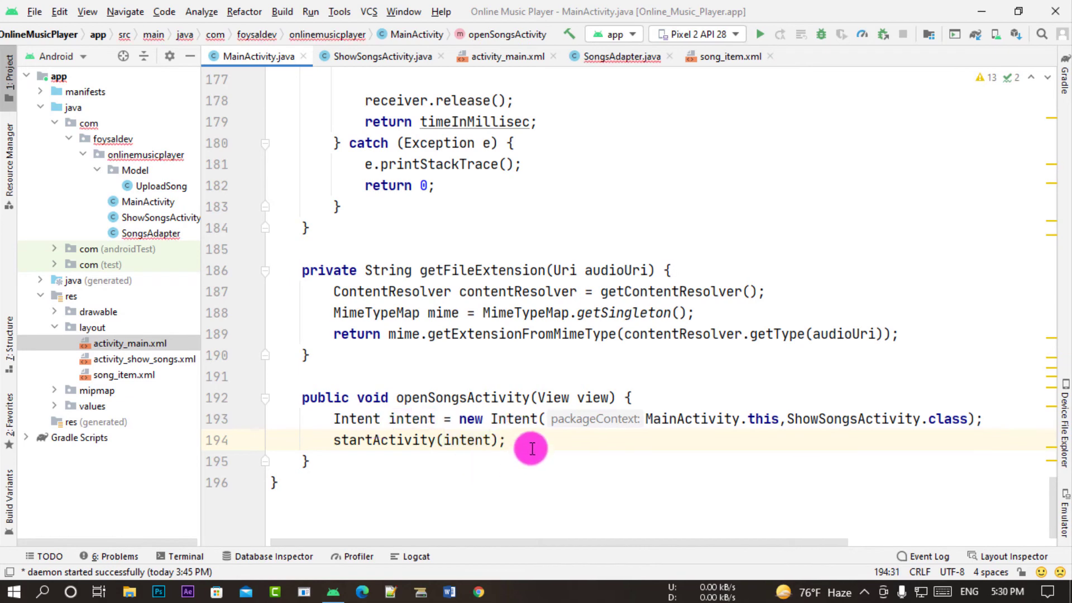
Step: Surround the playSong call in the onClick method of SongsAdapter.java with a try/catch block
left_click(612, 66)
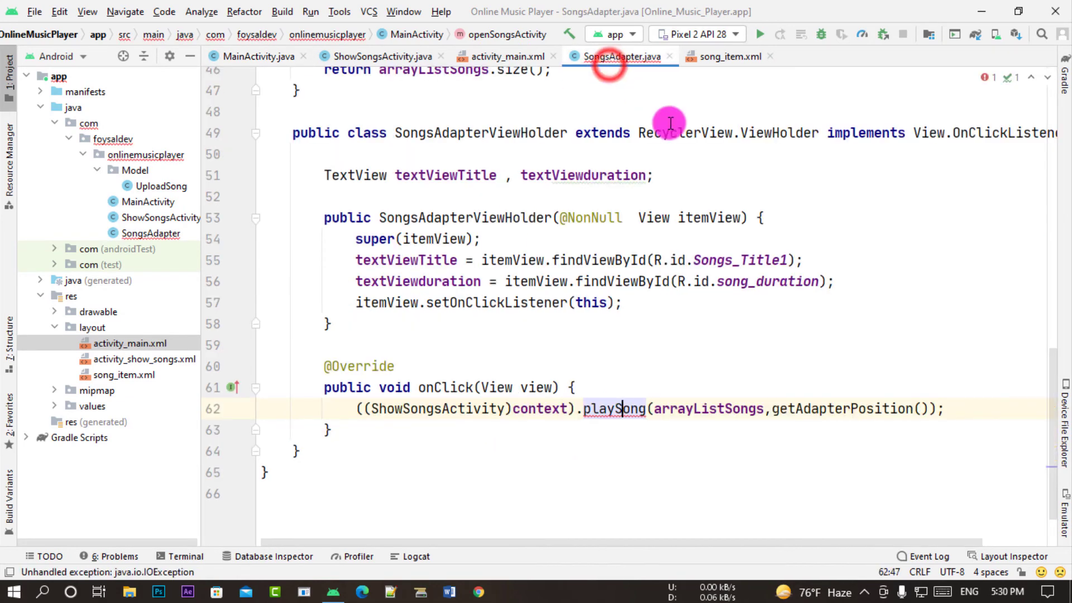
left_click(754, 408)
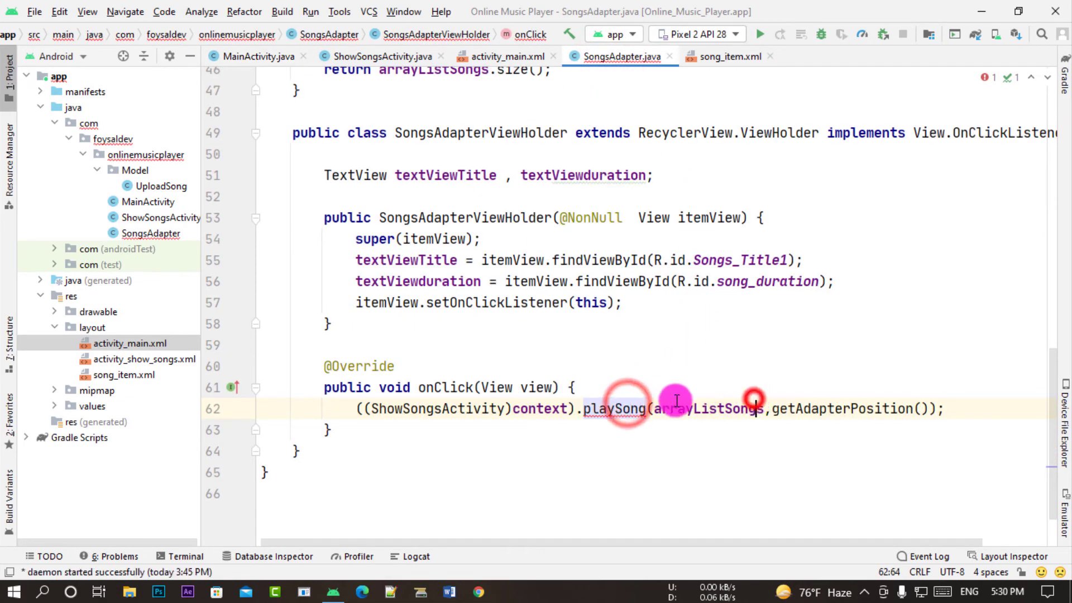
left_click(600, 410)
left_click(282, 407)
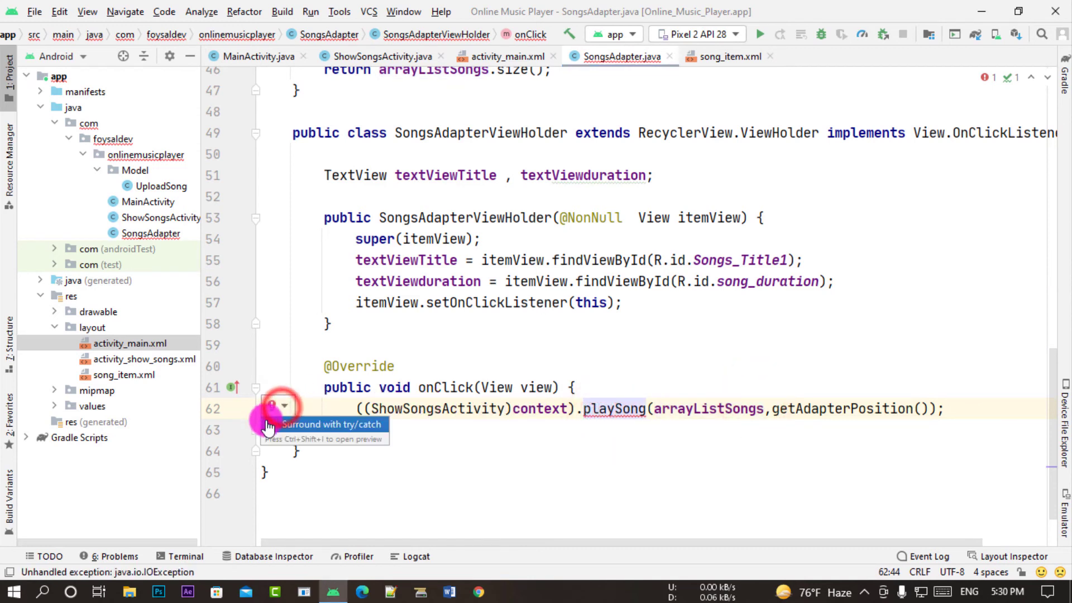
left_click(351, 429)
left_click(567, 450)
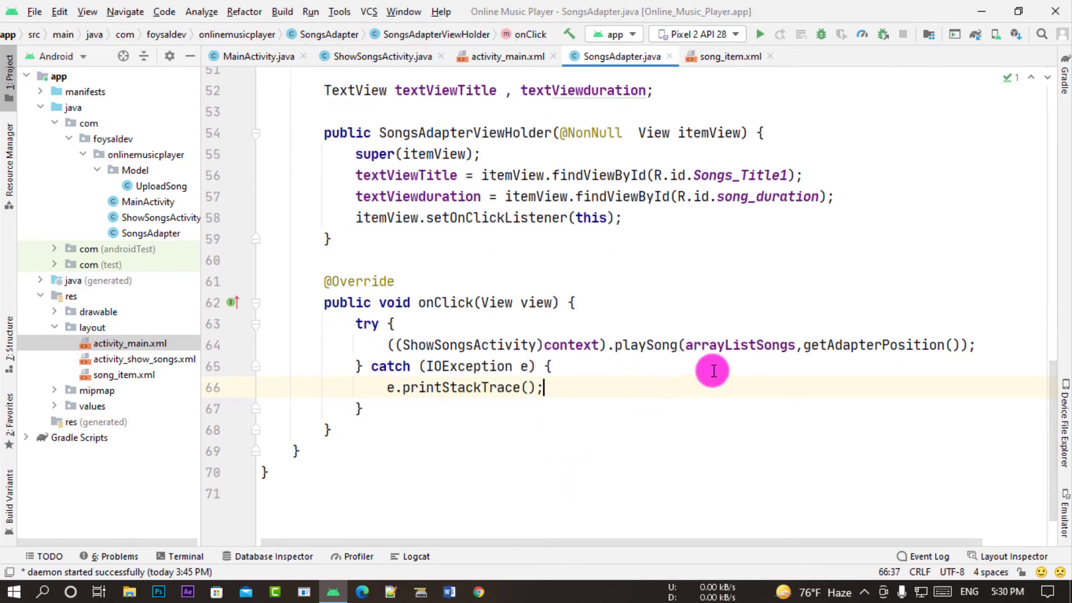
Step: Switch to the Firebase console in Chrome and delete the songs/ folder from Storage
left_click(508, 592)
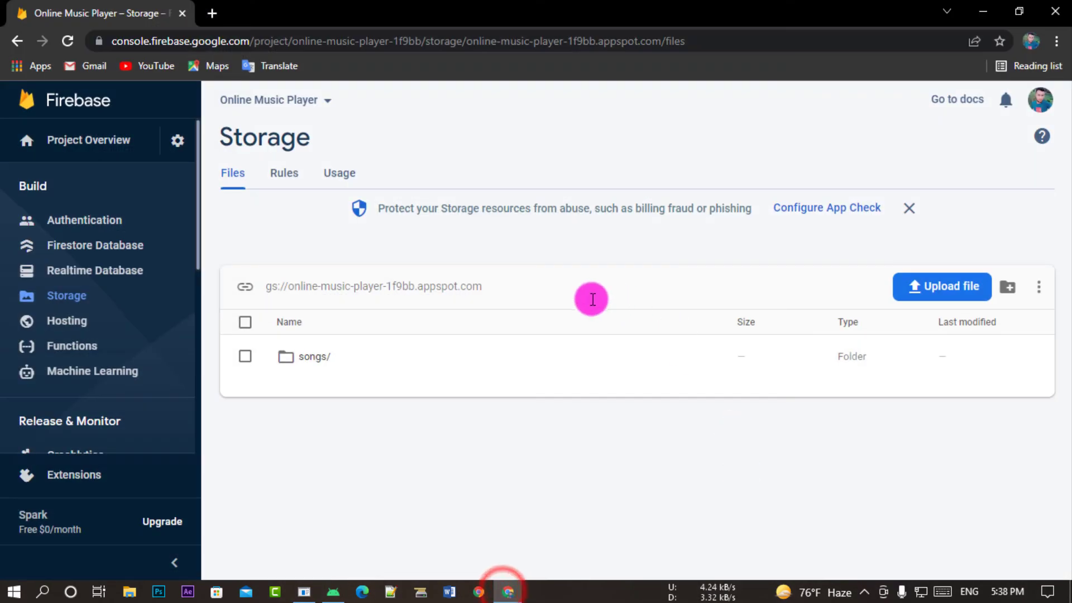
left_click(246, 358)
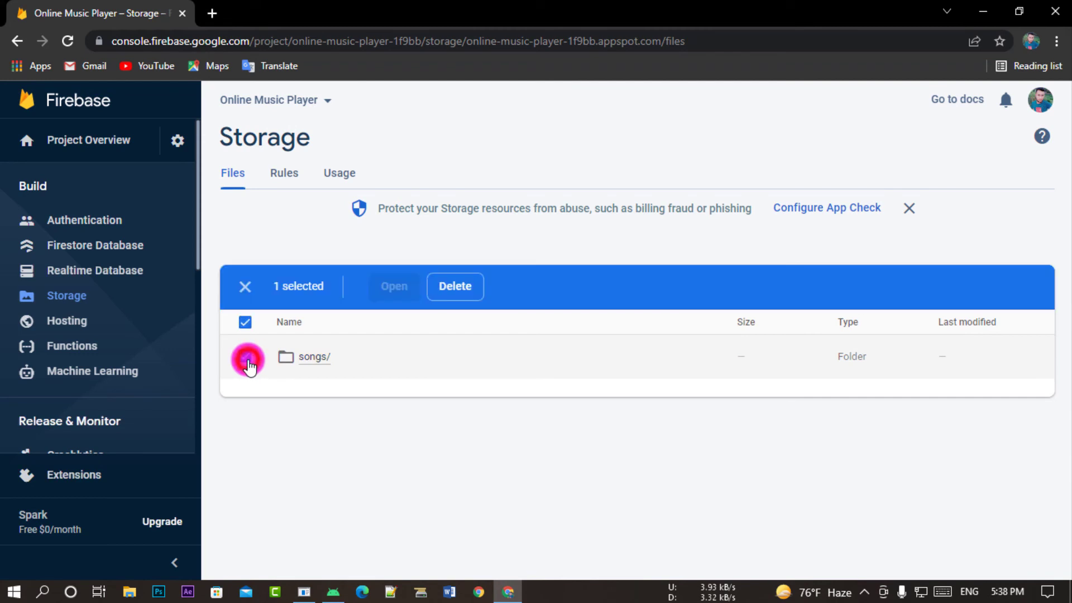
left_click(438, 294)
left_click(684, 385)
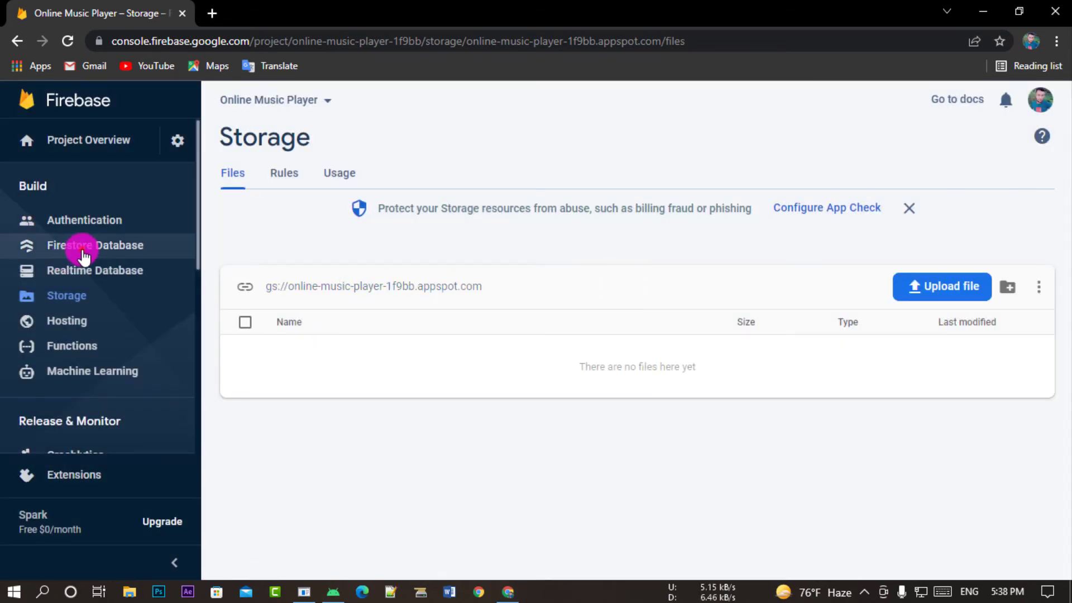
Step: Open the project's Realtime Database and delete the whole songs node
left_click(81, 247)
left_click(99, 268)
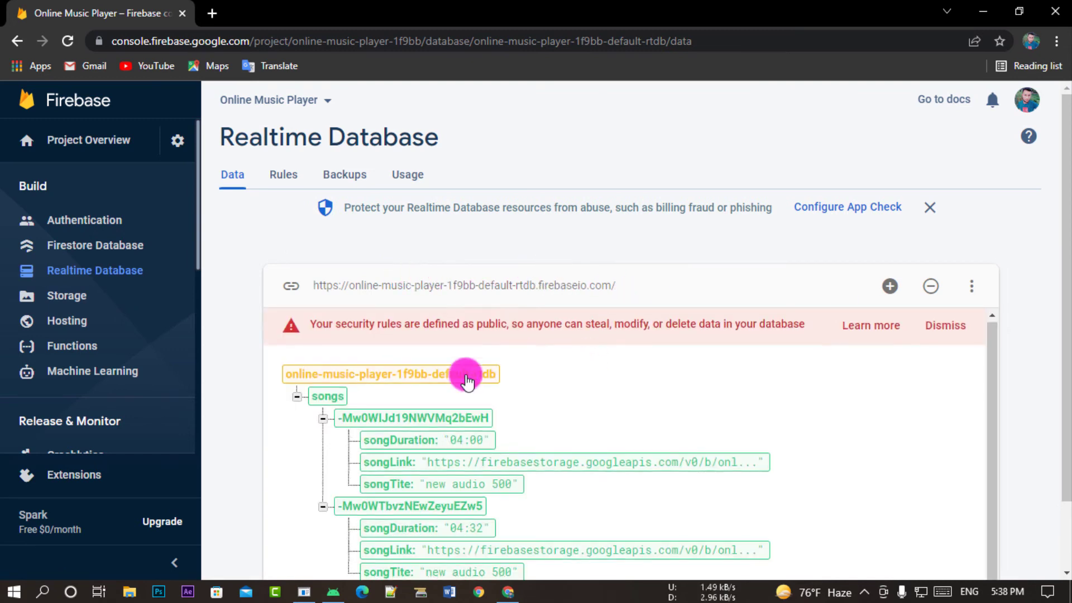
mouse_move(533, 379)
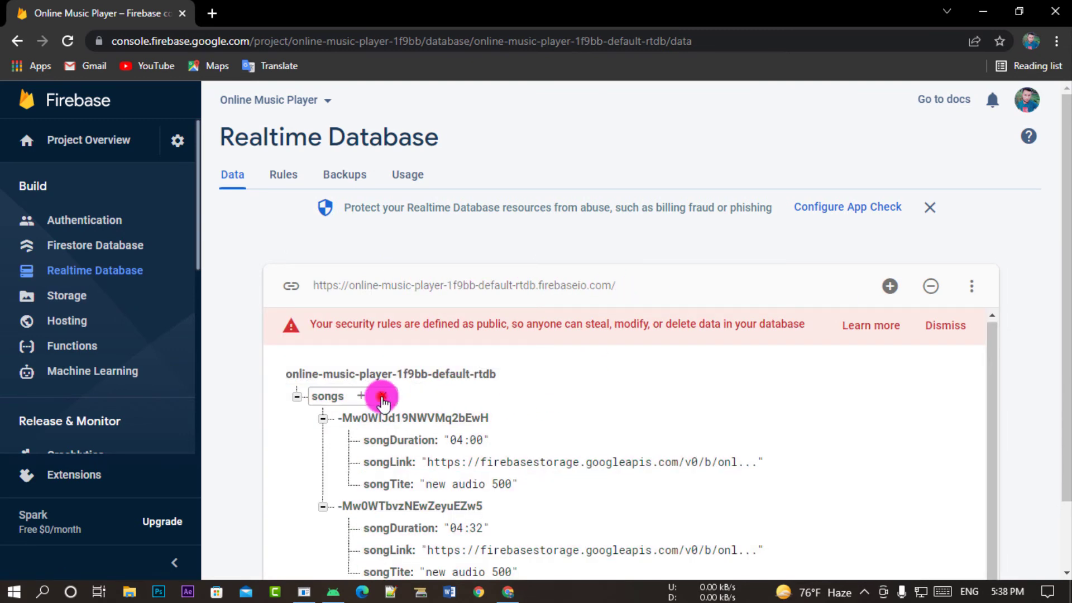
left_click(375, 397)
left_click(723, 399)
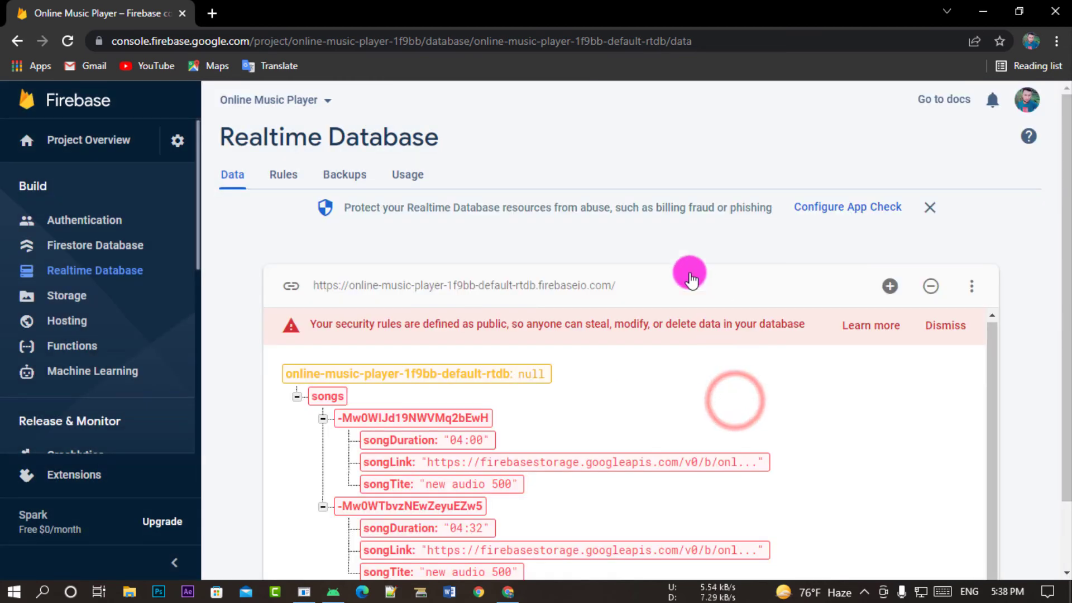
scroll(467, 351, "down", 2)
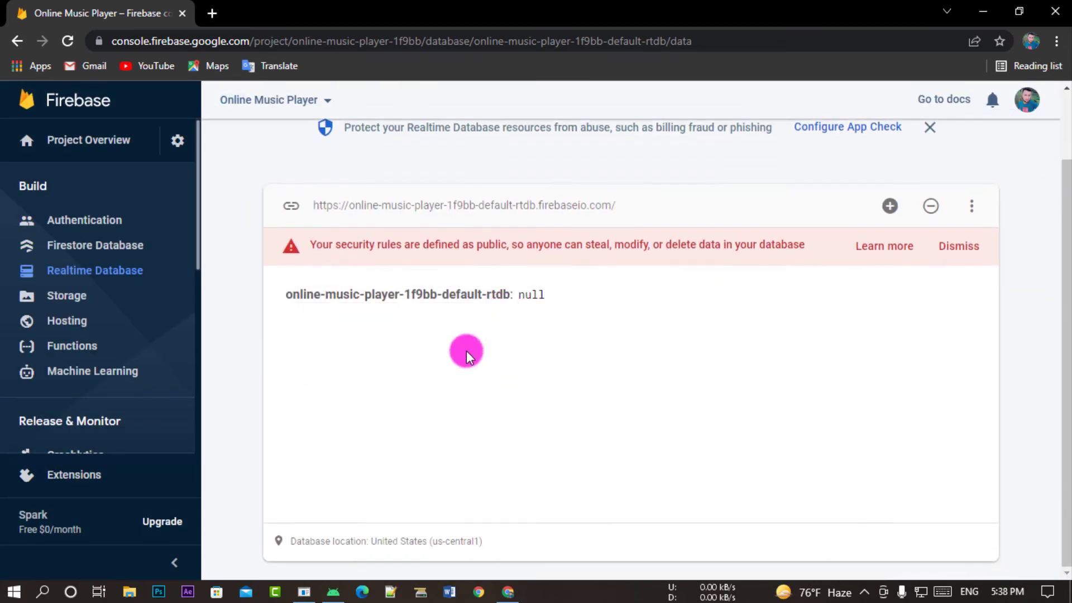
Step: Switch to the mirrored phone's Online Music Player and choose 06 Azaner Dhoni Jodi Baze ontore.MP3 as the song file
left_click(305, 592)
left_click_drag(420, 369, 324, 334)
left_click(309, 337)
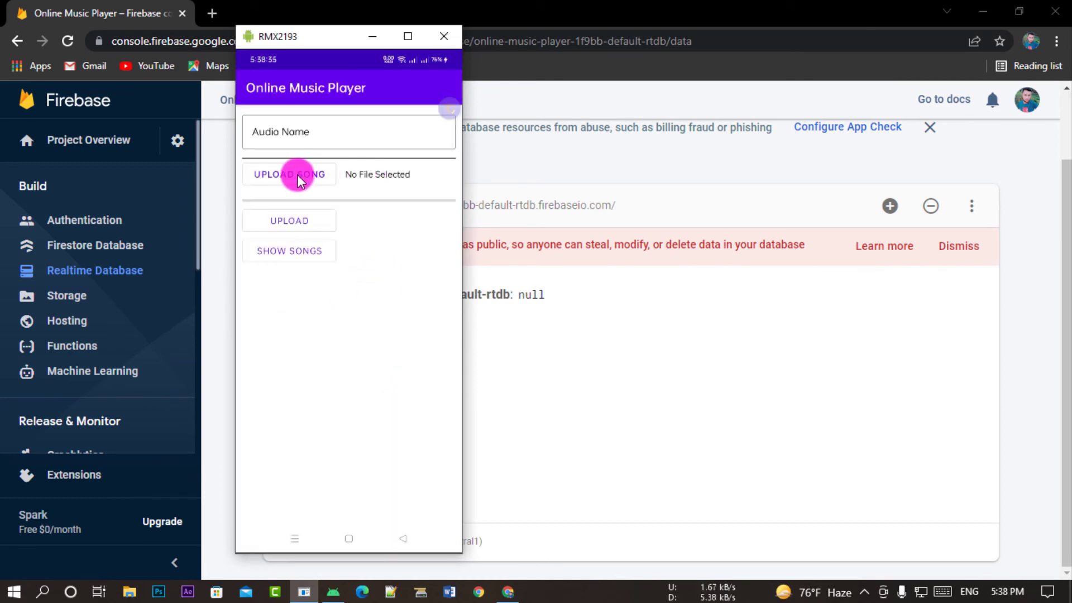
left_click(298, 174)
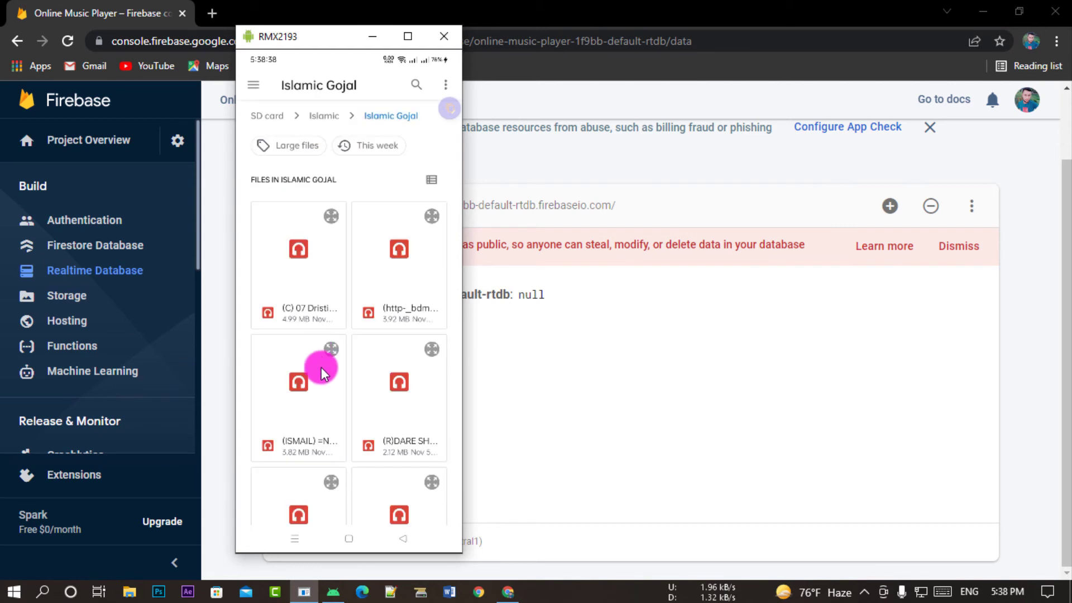
left_click_drag(321, 369, 337, 264)
left_click_drag(294, 312, 315, 247)
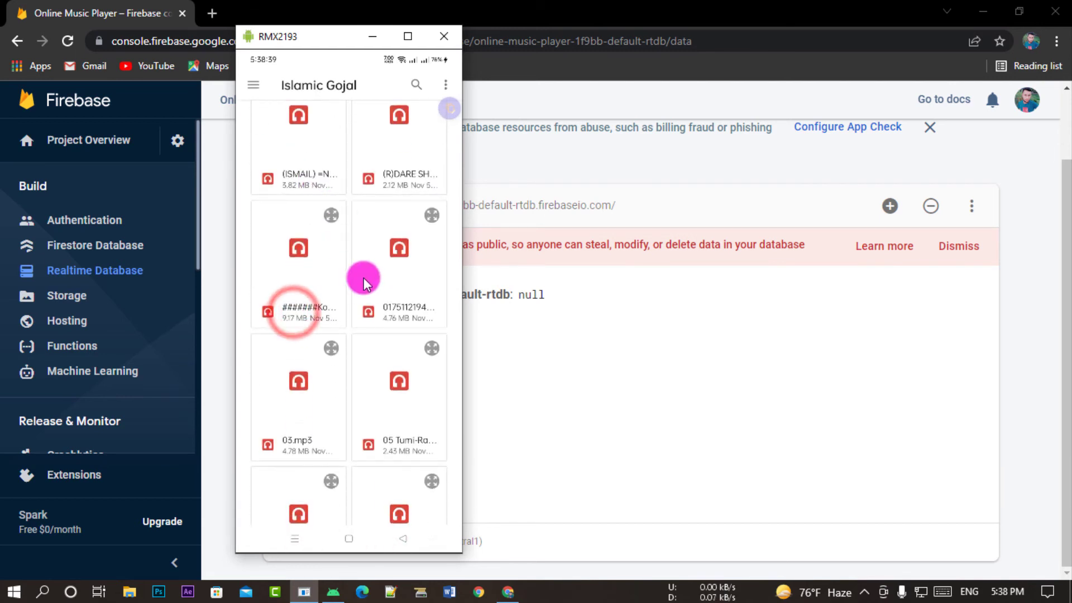
left_click_drag(371, 331, 364, 242)
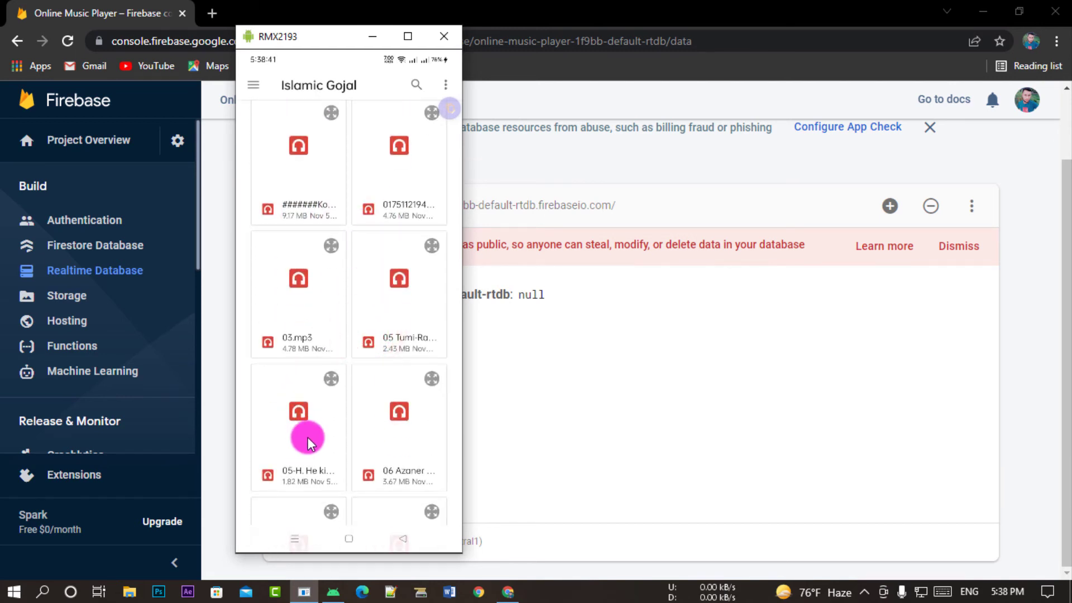
left_click_drag(308, 438, 336, 354)
left_click(391, 343)
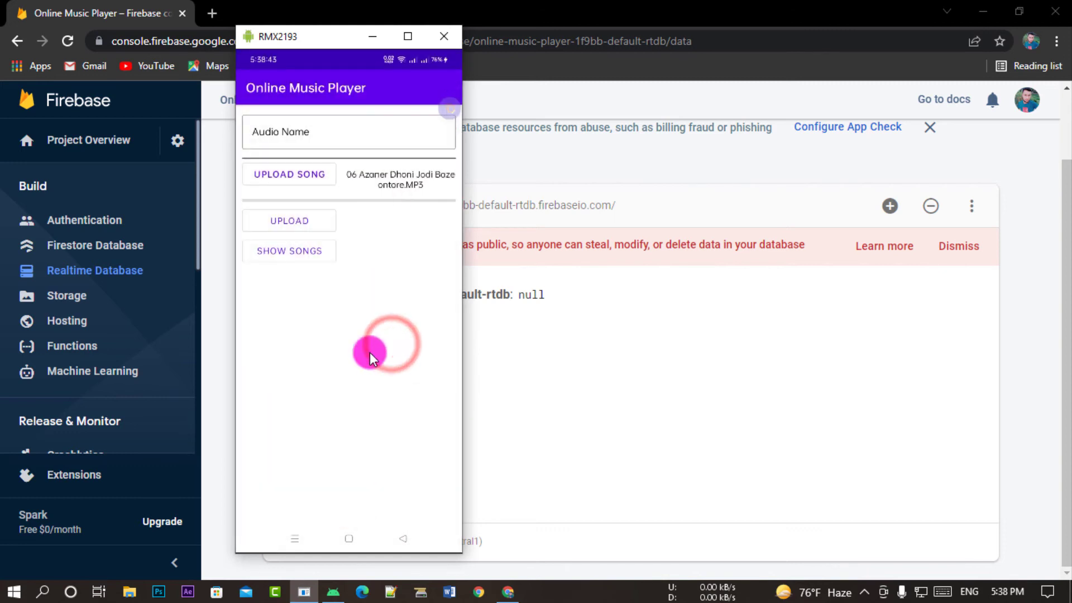
Step: Set the audio name of the chosen song to "song 300"
left_click(300, 227)
left_click(333, 132)
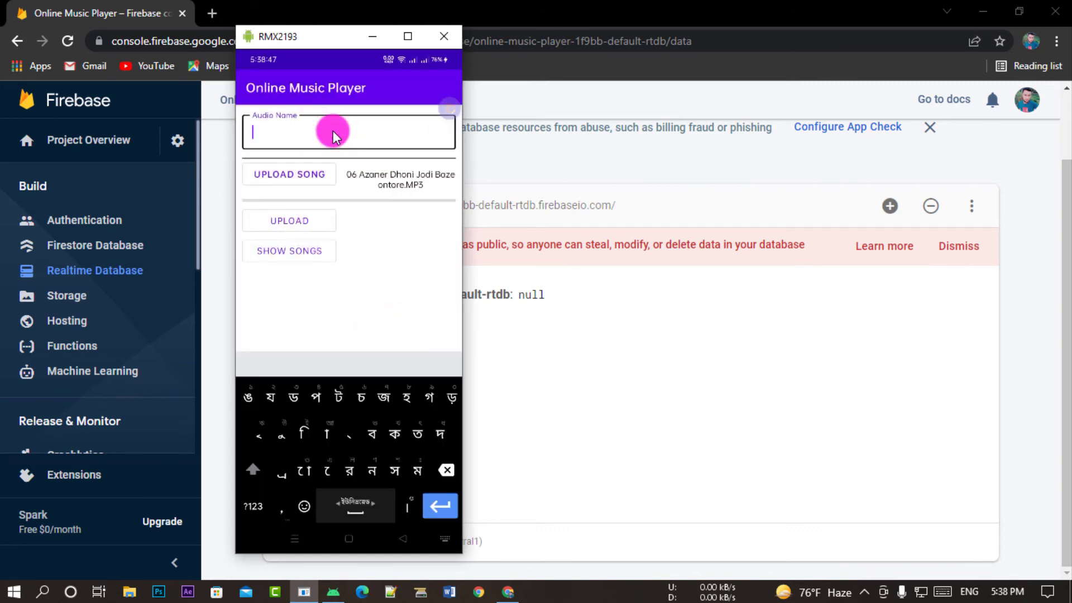
type("song 300")
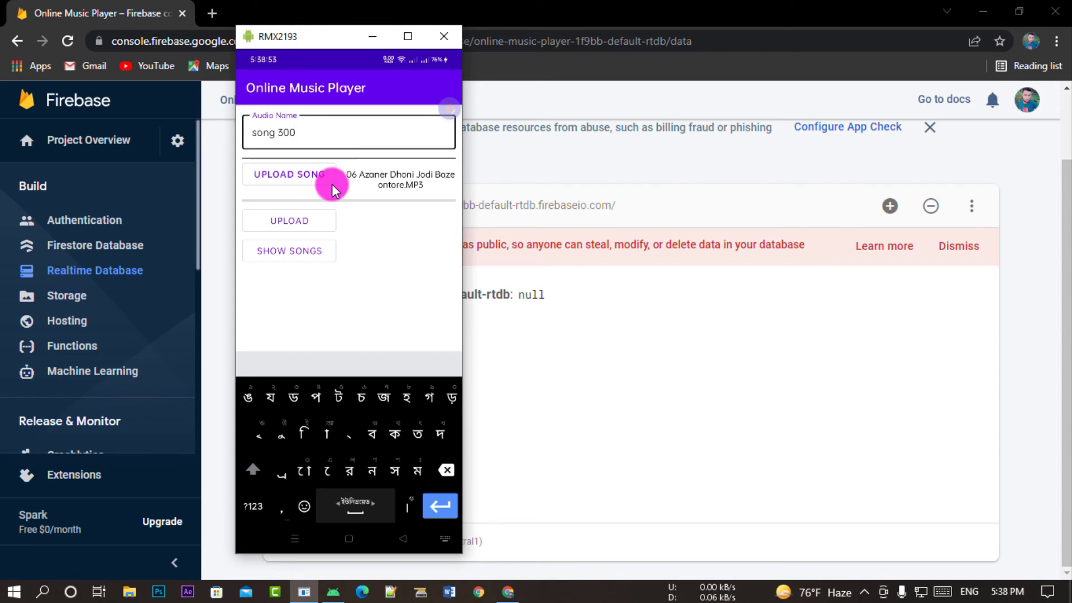
left_click(301, 177)
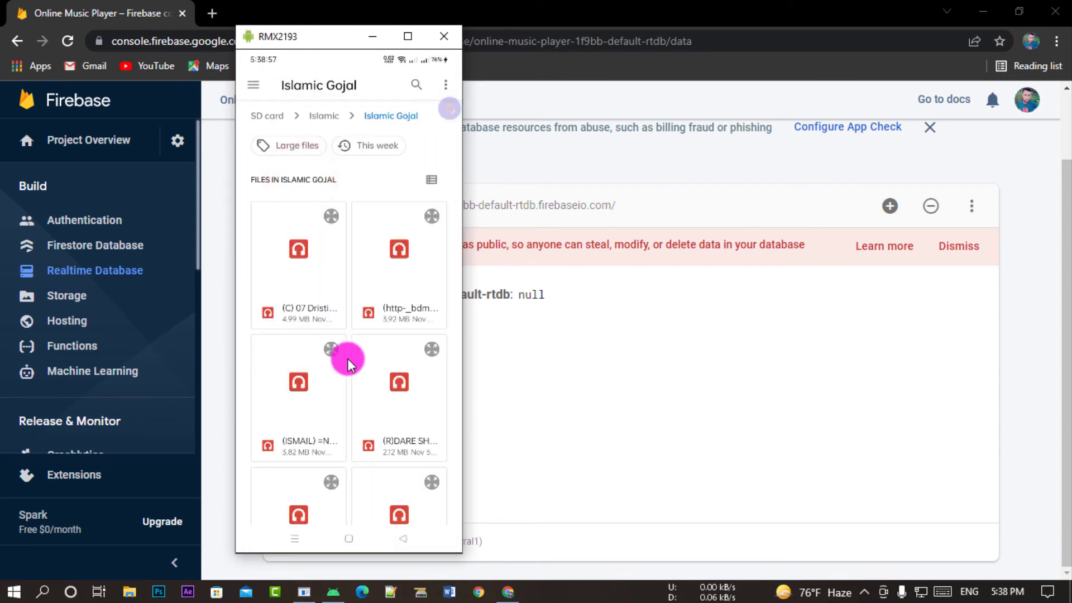
left_click(416, 533)
left_click(412, 530)
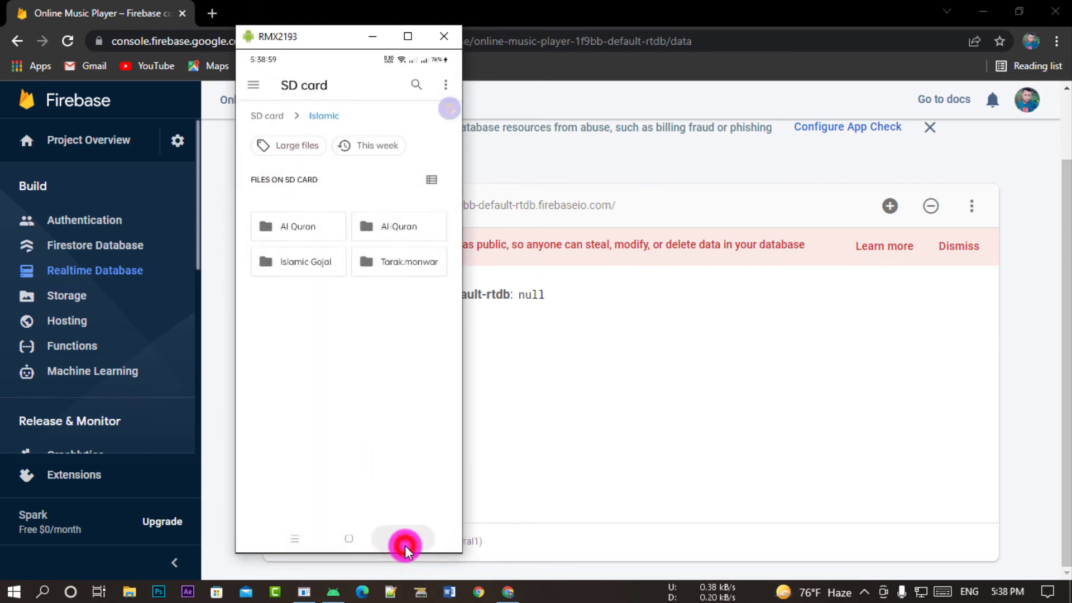
left_click(405, 546)
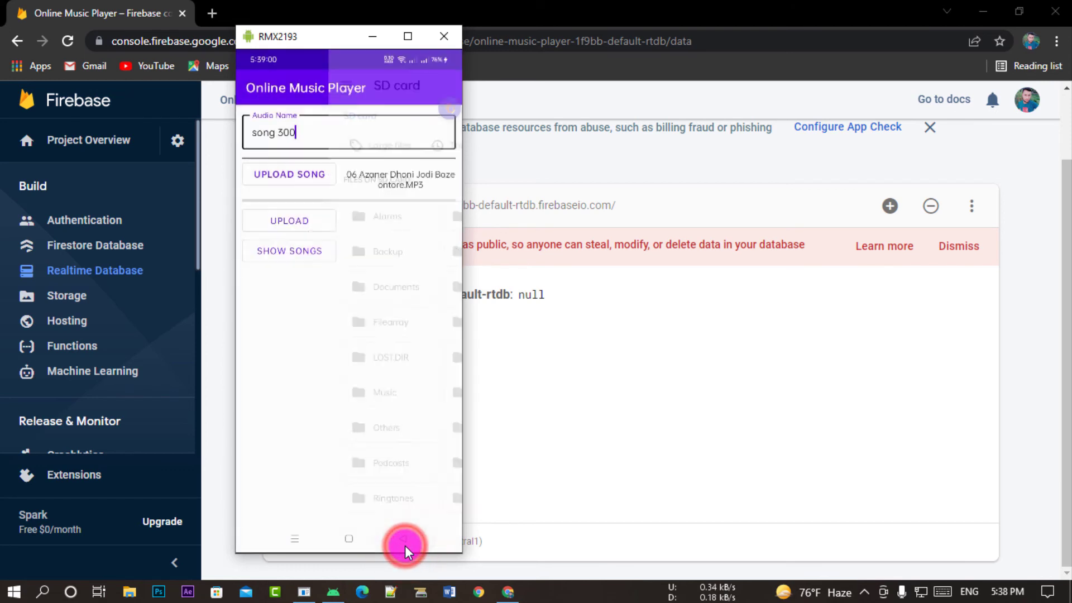
Step: Upload the song from the phone app and expand its new record under songs in the Realtime Database
left_click(305, 221)
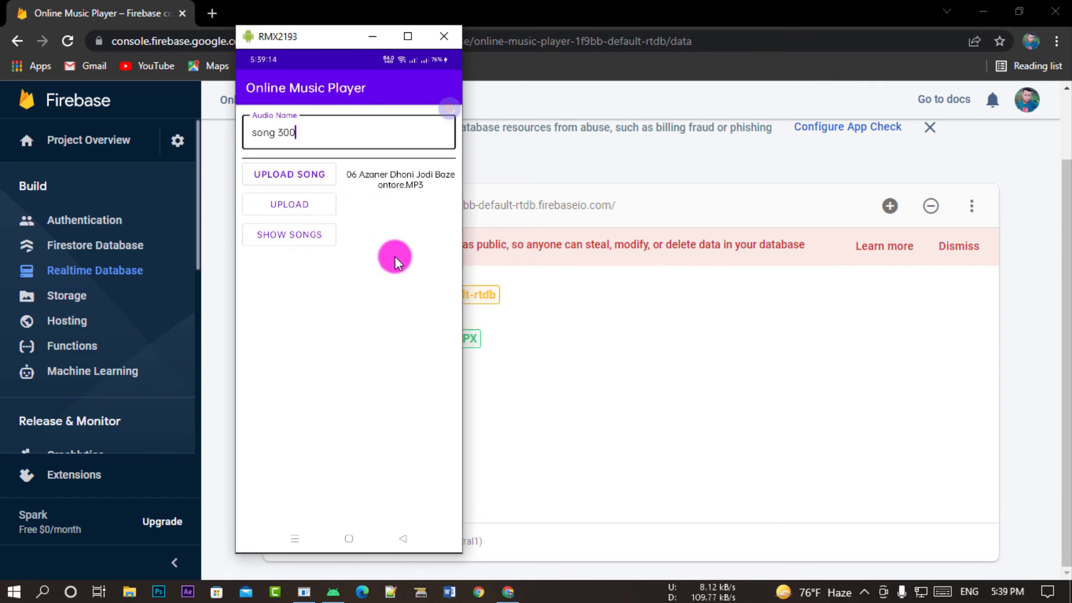
left_click_drag(325, 41, 657, 57)
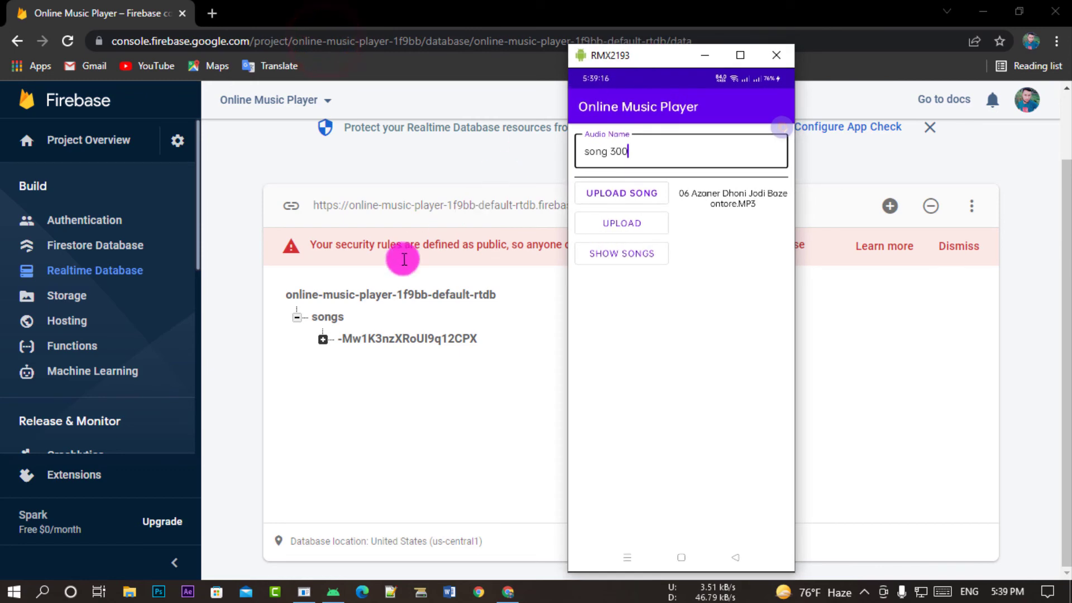
left_click(322, 340)
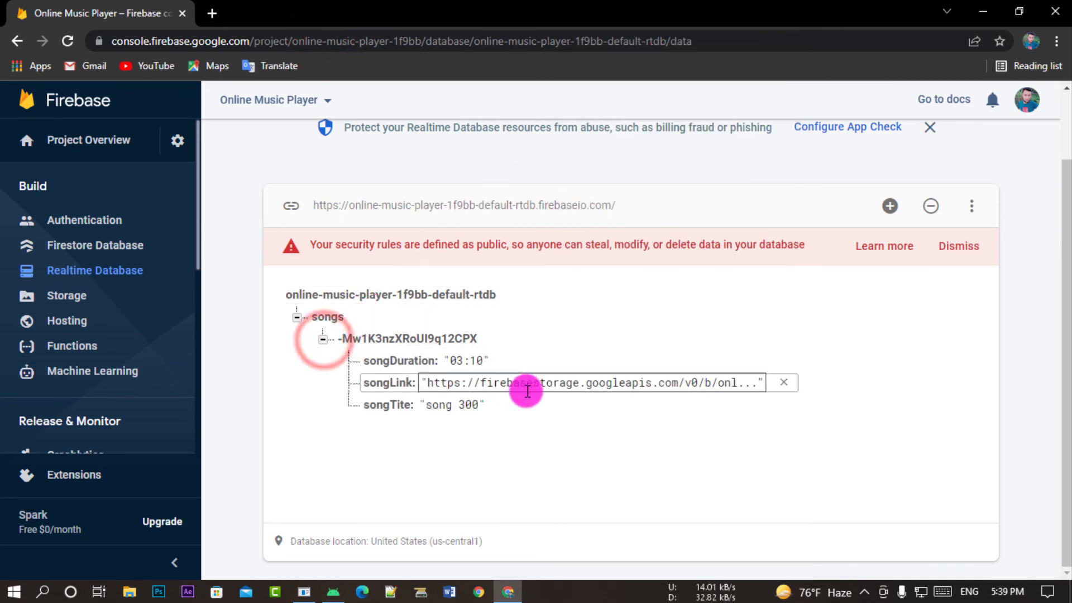
left_click(334, 592)
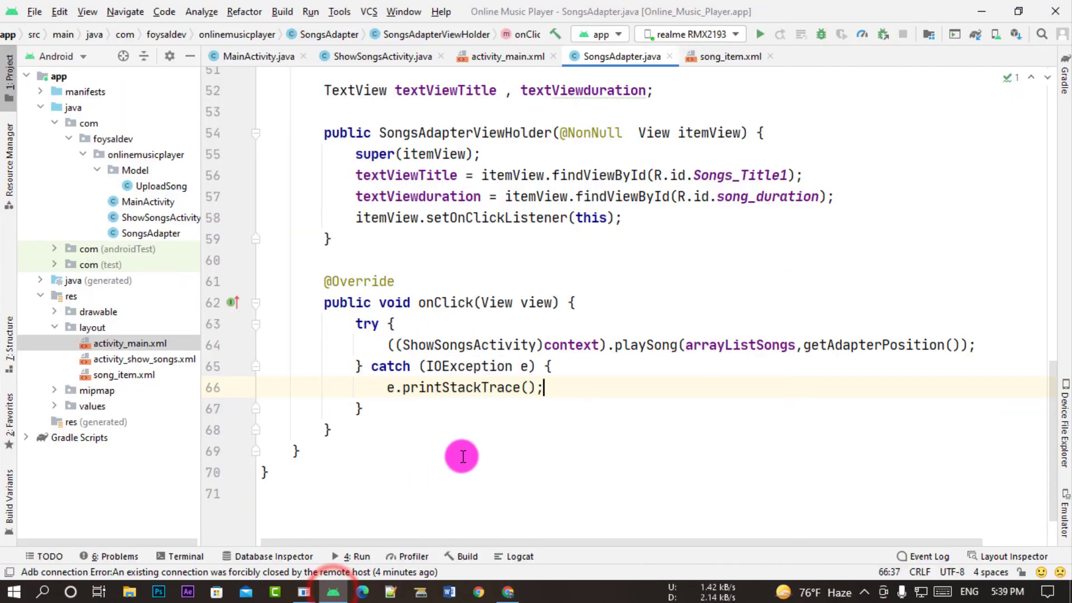
left_click(509, 593)
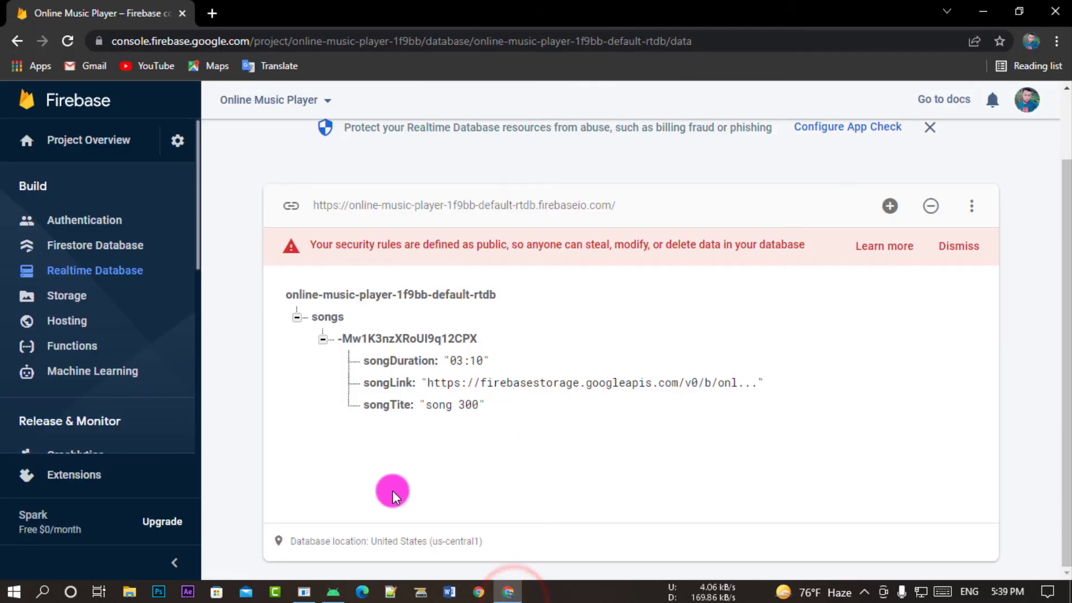
left_click(336, 595)
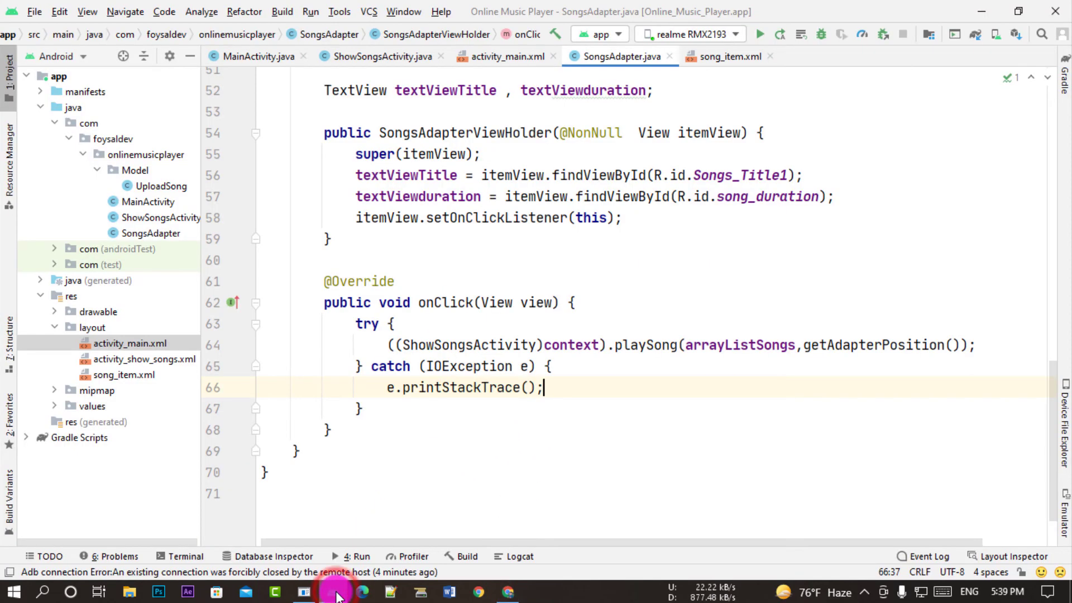
left_click(304, 592)
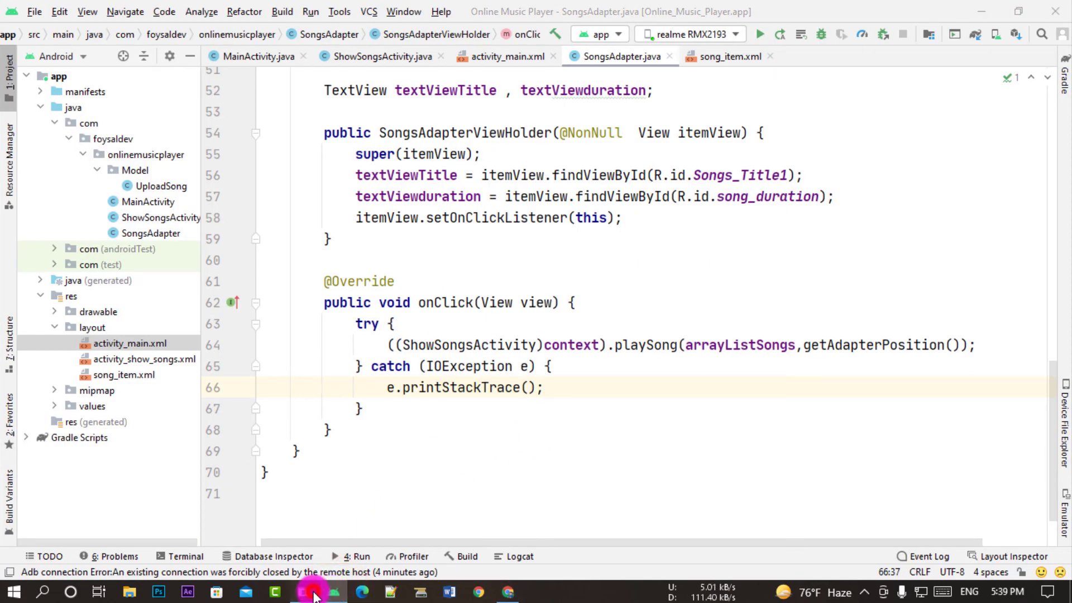
Step: Bring the mirrored phone over the Firebase console and choose 05 Tumi-Rahman.mp3 as the song file in Online Music Player
left_click(508, 593)
left_click(304, 593)
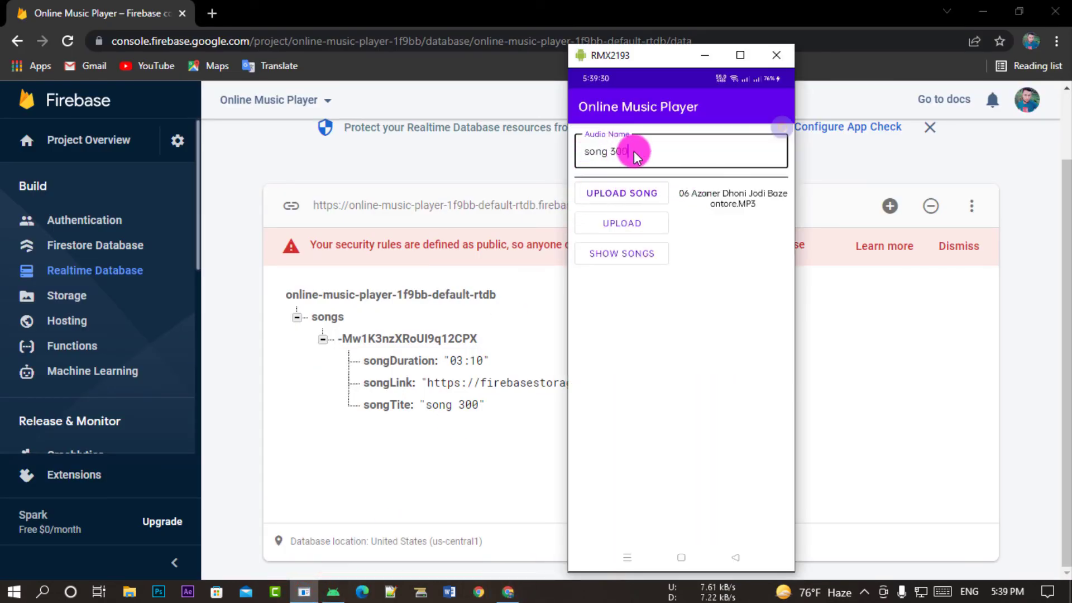
left_click_drag(634, 55, 681, 54)
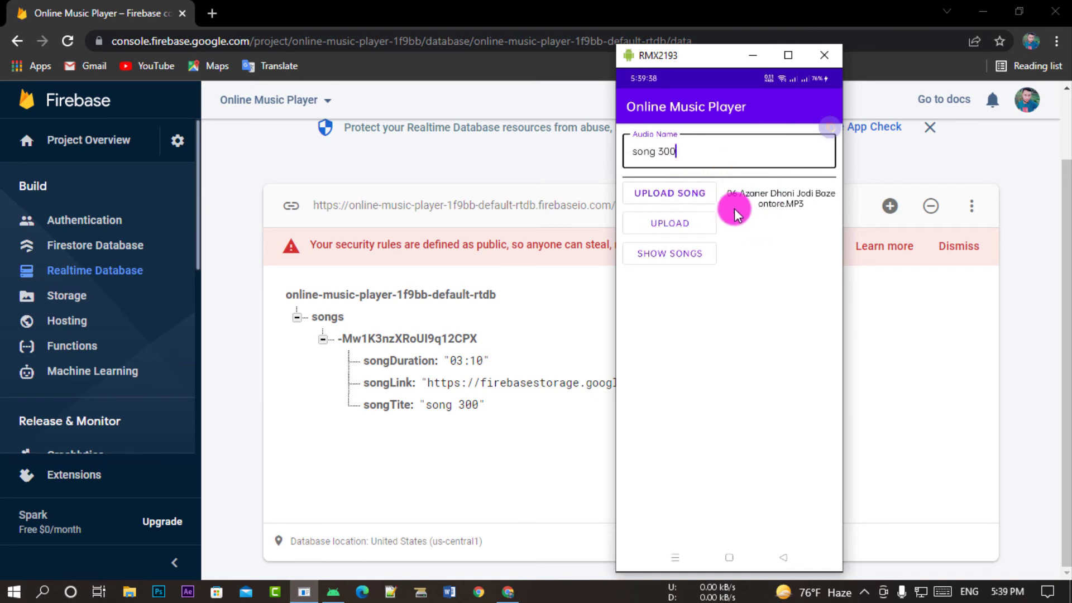
left_click(666, 196)
scroll(754, 357, "down", 5)
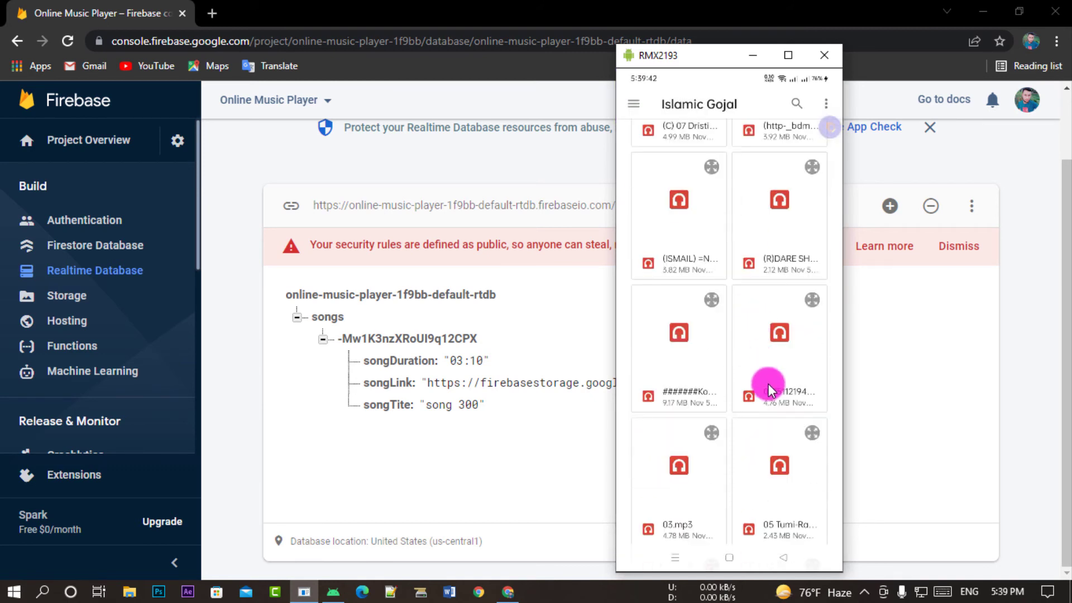
left_click_drag(758, 303, 756, 249)
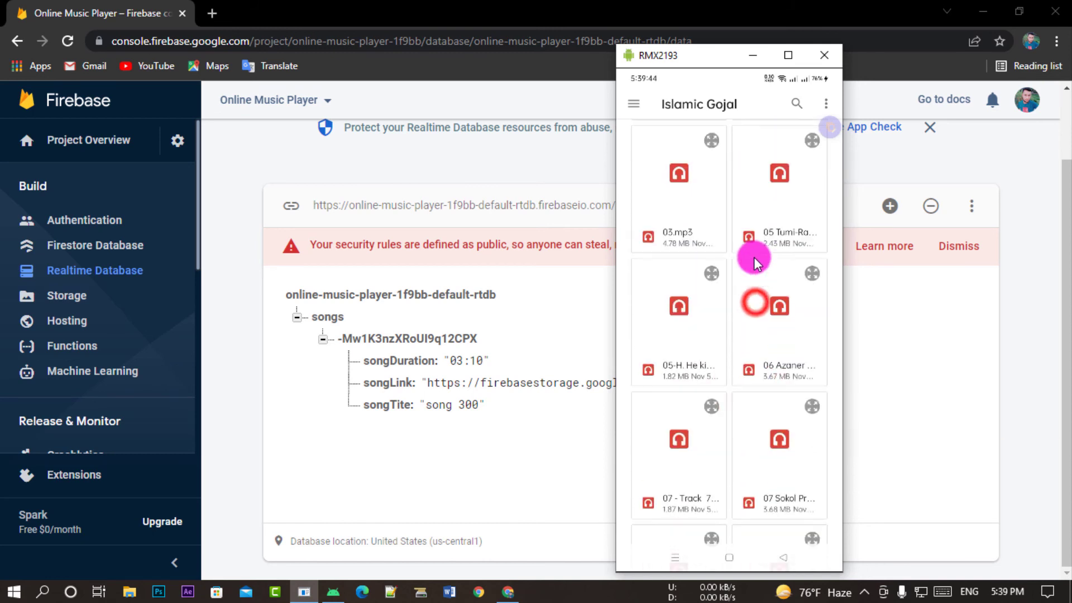
left_click(797, 222)
Step: Set the audio name to "song 800" and upload the chosen song from the phone app
left_click(697, 157)
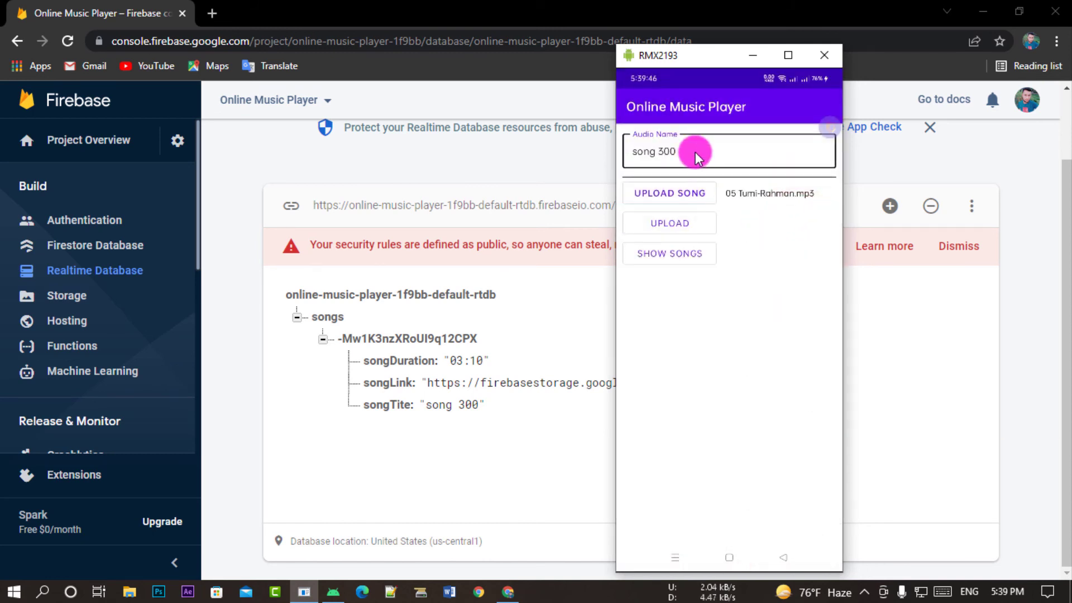
type("song 800")
left_click(688, 231)
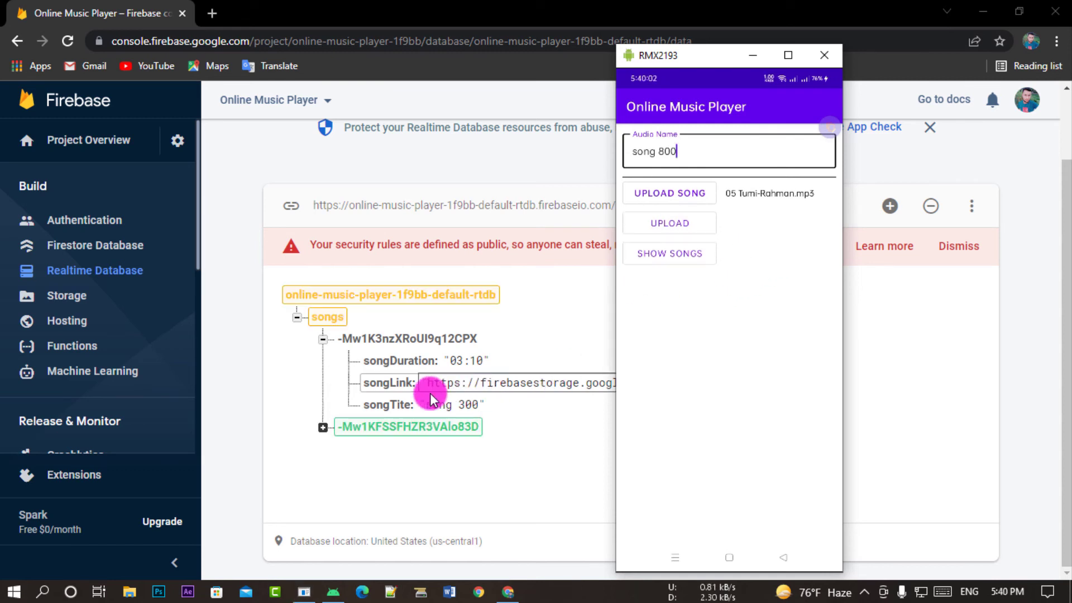
Step: Expand the newly uploaded record under songs in the Realtime Database and open the songs folder in the project's Storage
left_click(323, 426)
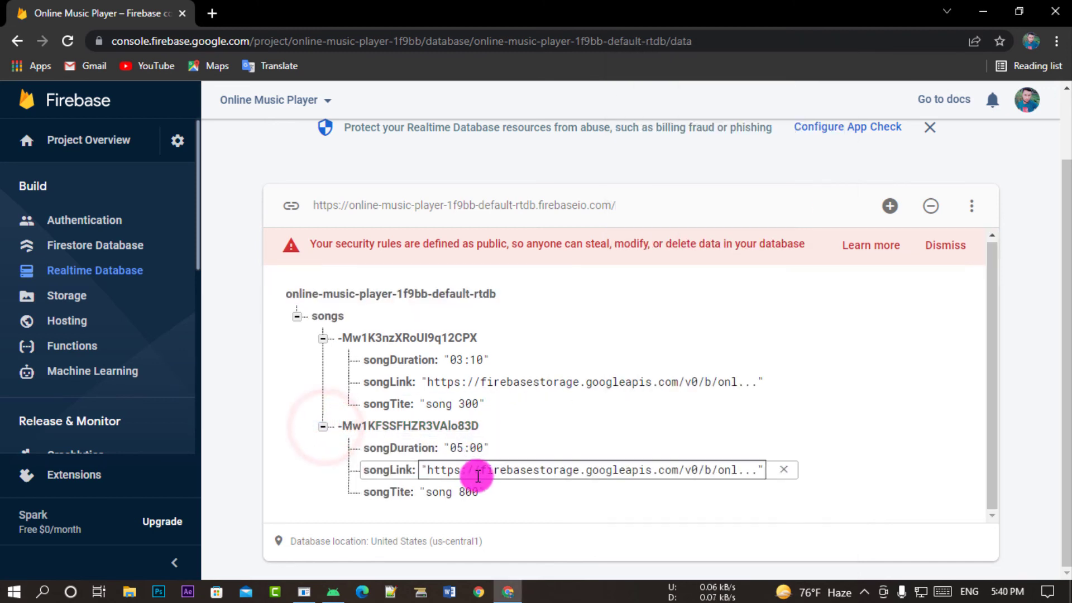
left_click(84, 297)
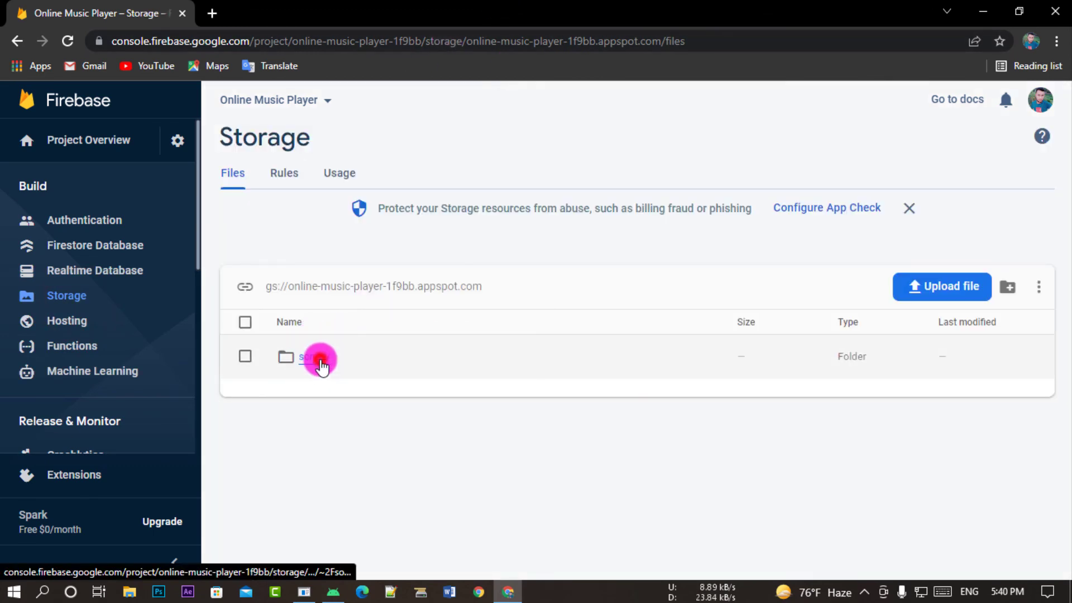
left_click(321, 361)
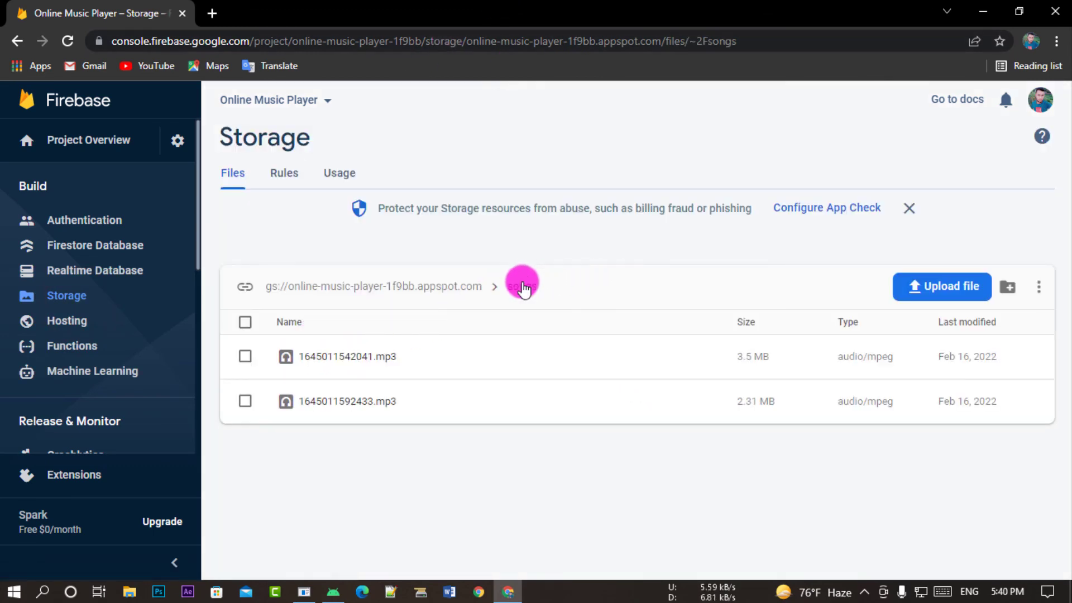
Step: Return to the mirrored phone, show the app's list of uploaded songs and play song 300
left_click(304, 593)
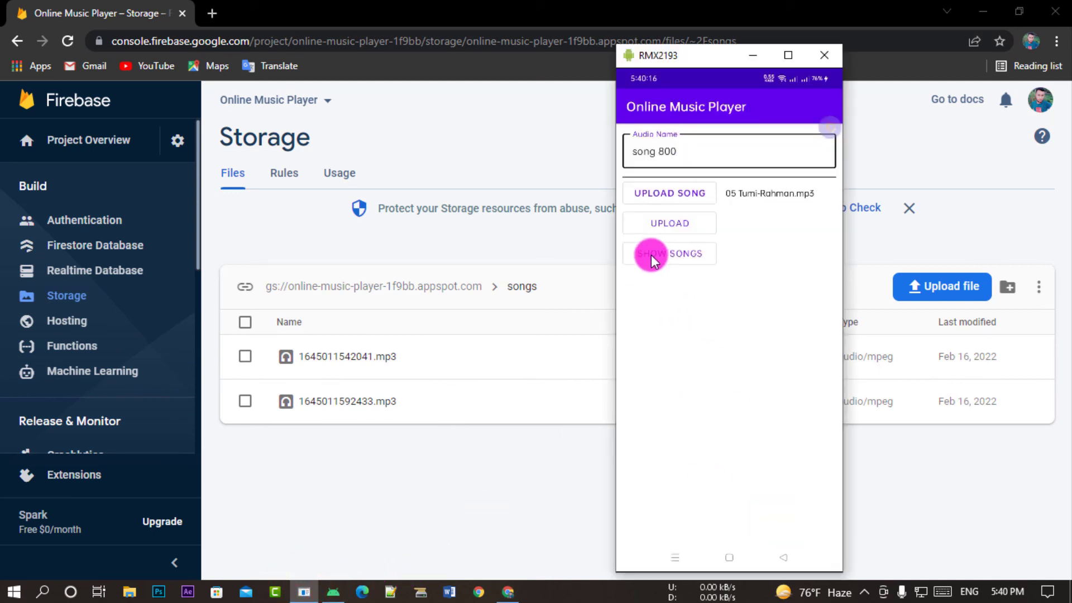
left_click(688, 252)
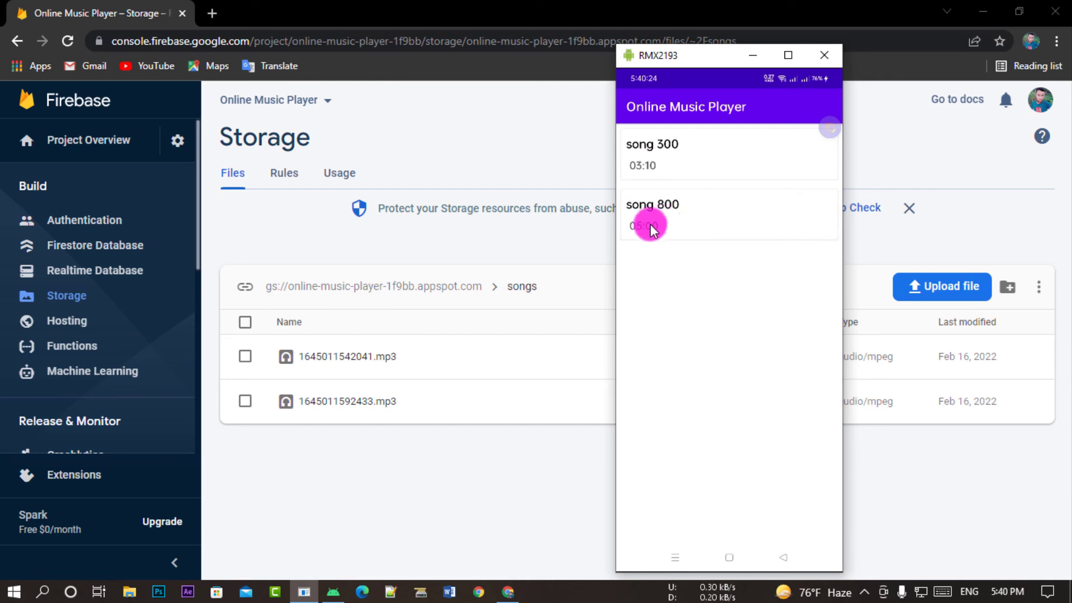
left_click(706, 157)
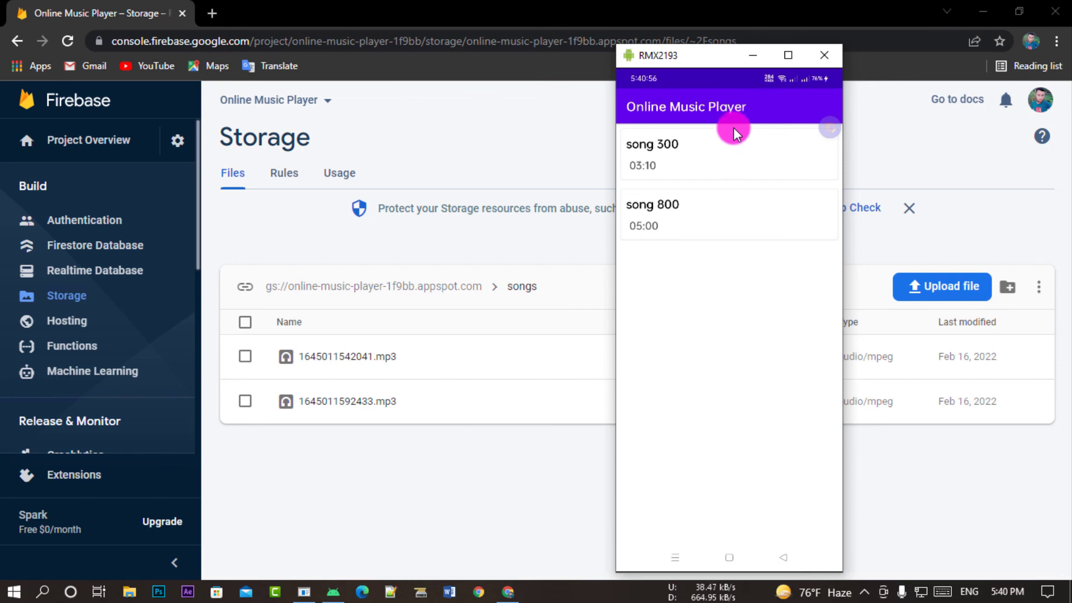
left_click_drag(701, 63, 570, 57)
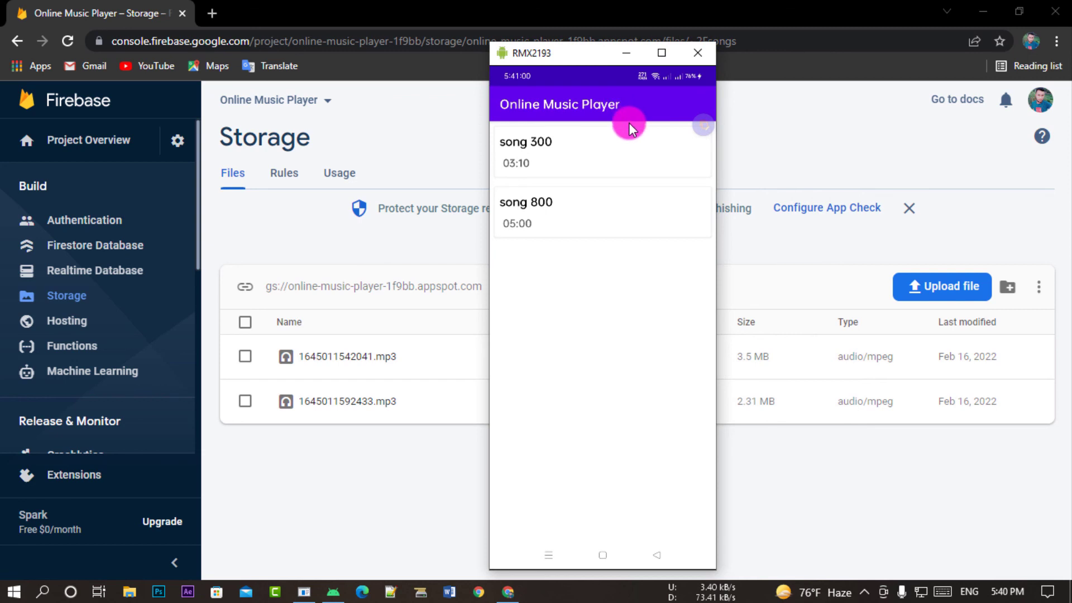